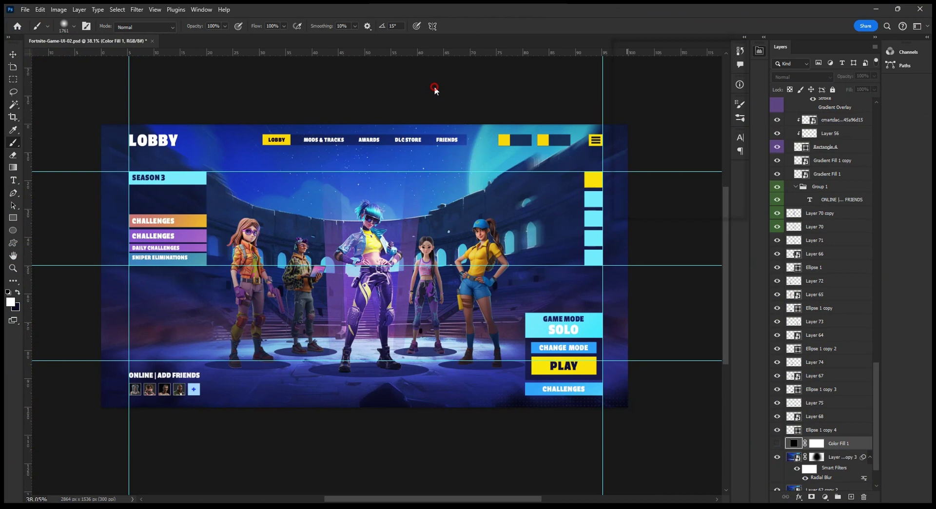
Step: Delete the Color Fill 1 and blurred Layer copy 3 layers, then duplicate Layer 62 copy 2
left_click(835, 461)
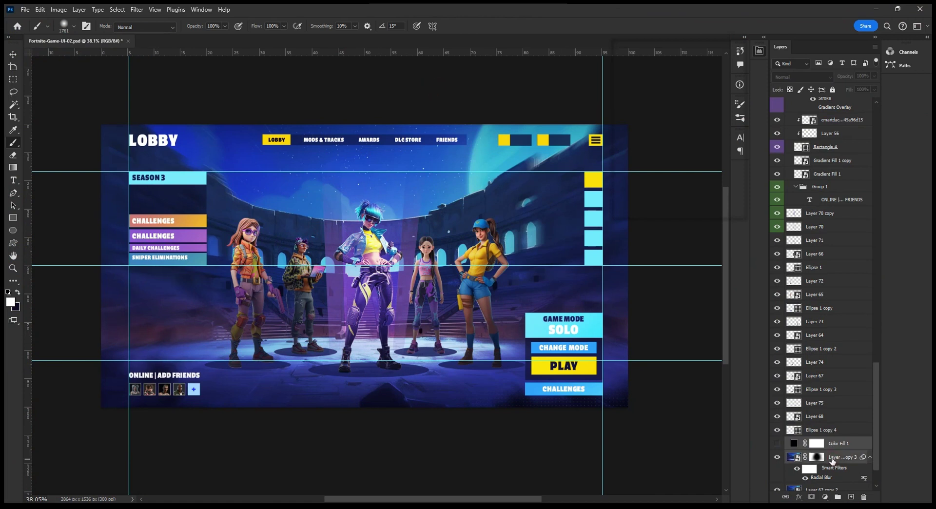
key("Delete")
key("ctrl+j")
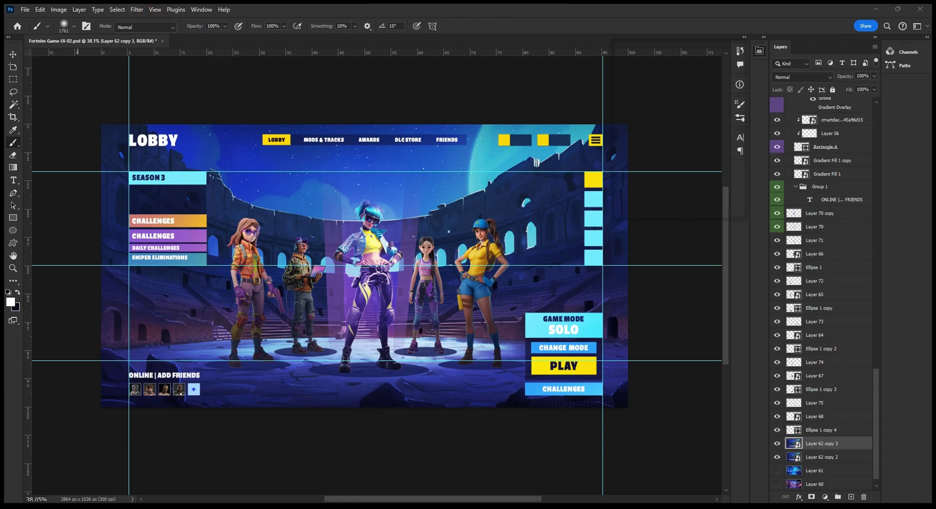
Step: Mask the blurred arena copy, painting black over the characters and white back over the upper-right sky
left_click(811, 497)
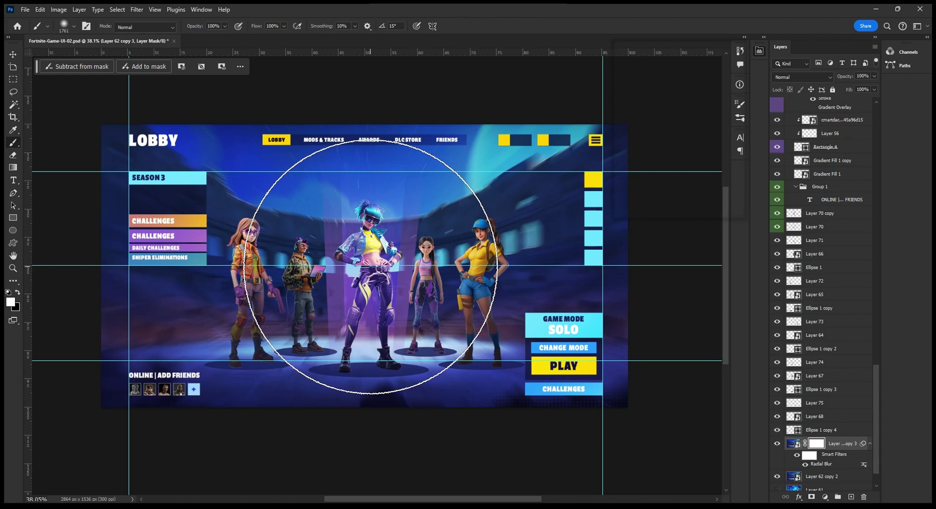
left_click(371, 268)
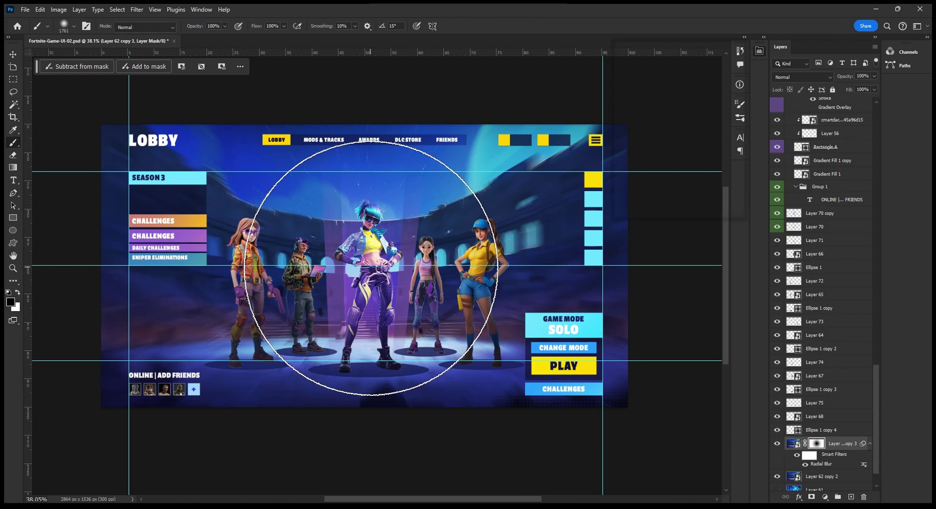
mouse_move(371, 267)
left_mouse_down()
mouse_move(375, 276)
mouse_move(372, 267)
left_mouse_up()
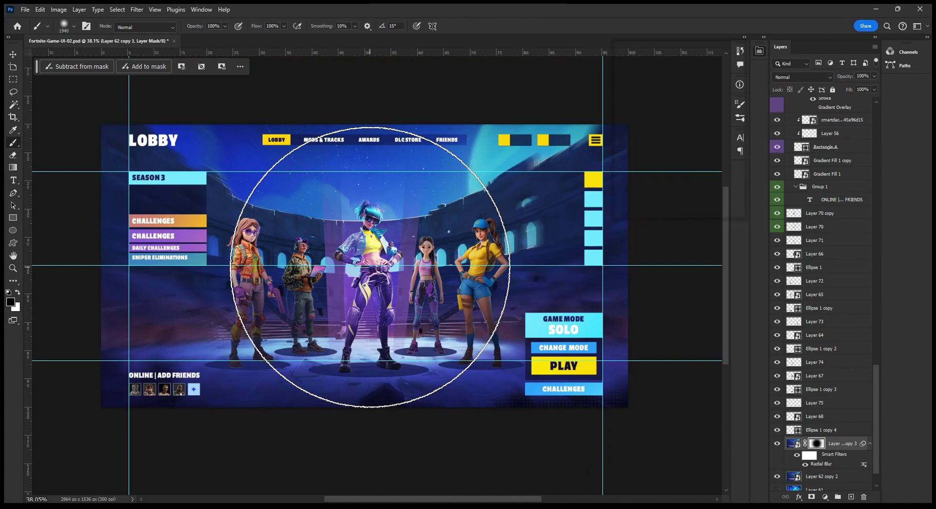
key("x")
left_click_drag(429, 336, 403, 344)
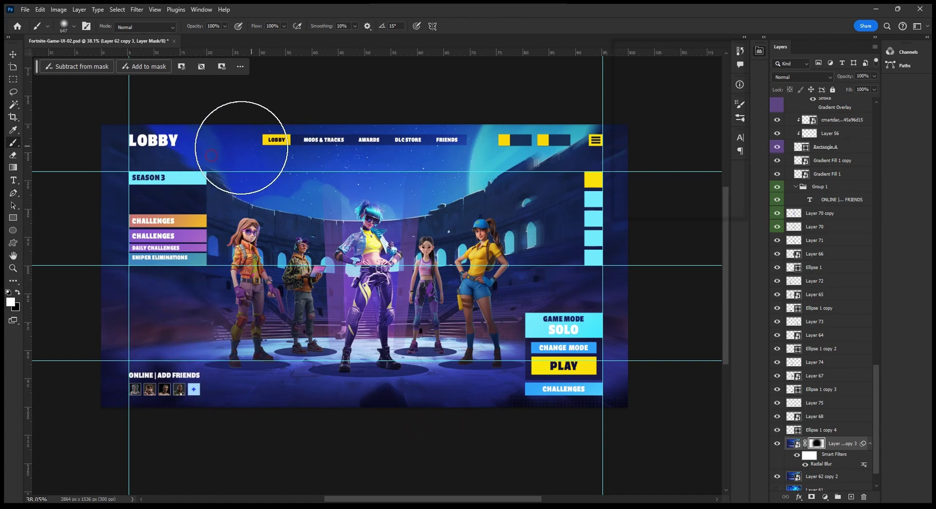
left_click_drag(495, 155, 577, 275)
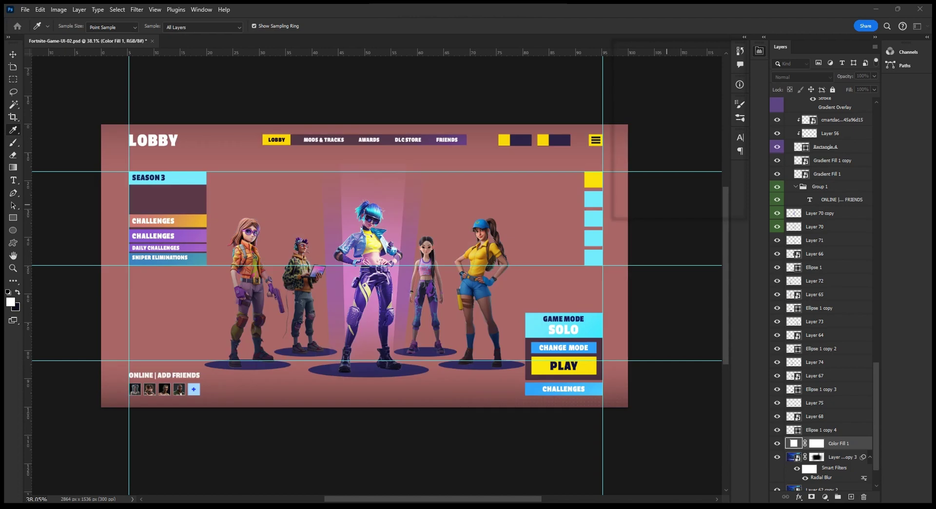
Step: On the Color Fill 1 mask, enlarge the soft brush to about 2812 px and test a centre reveal
key("b")
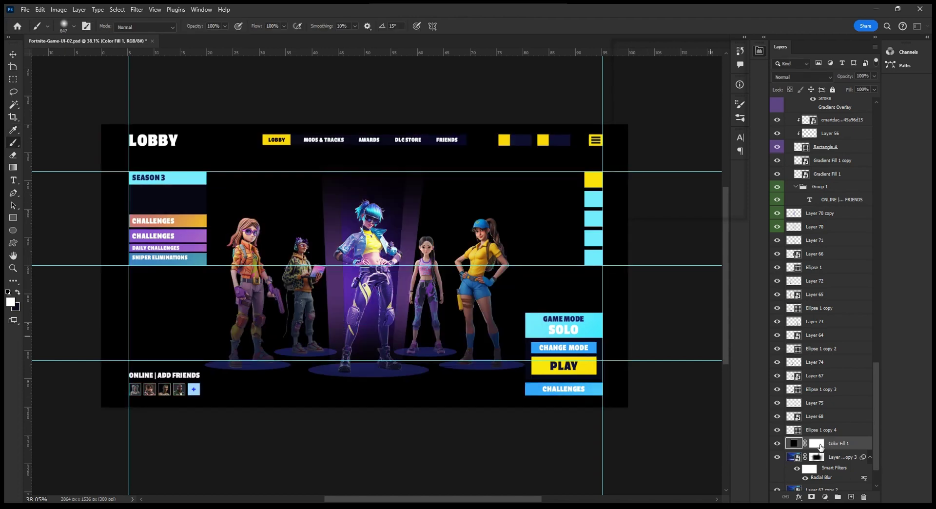
left_click(817, 443)
left_click_drag(349, 268, 501, 277)
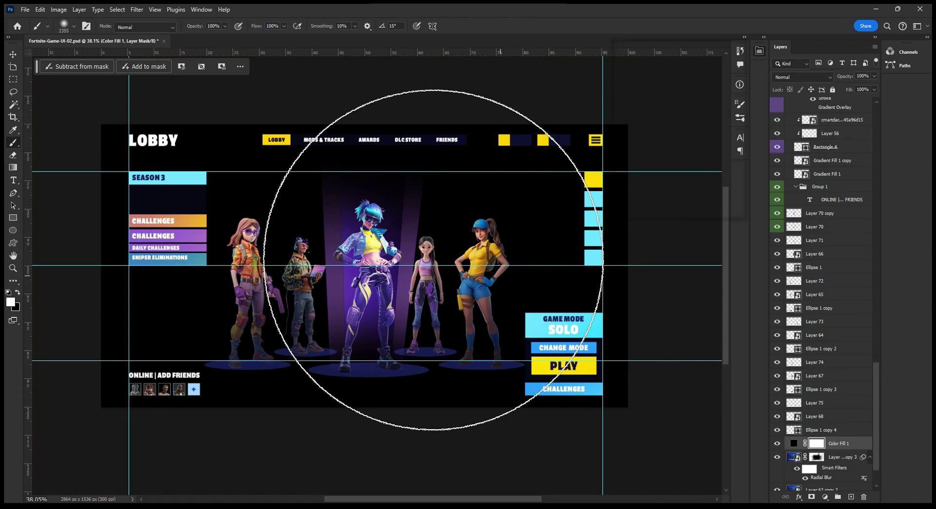
left_click_drag(389, 253, 487, 254)
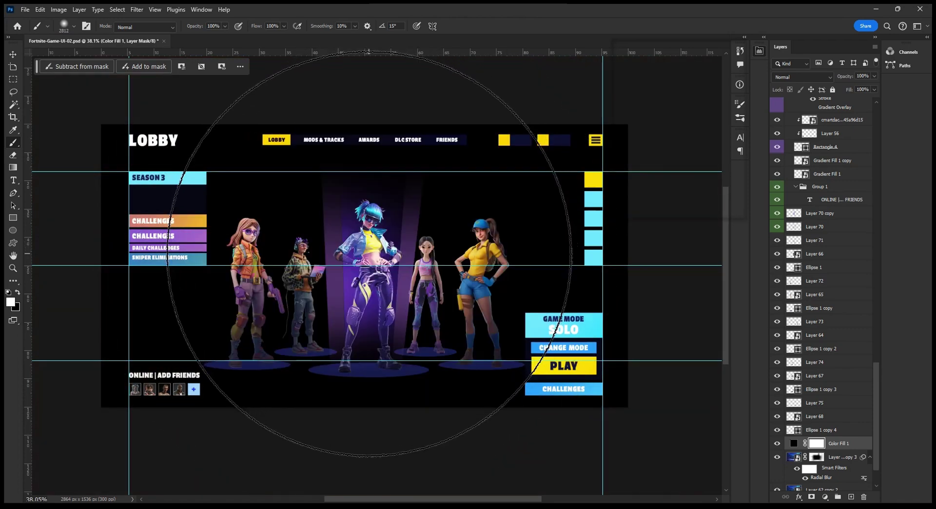
left_click(369, 254)
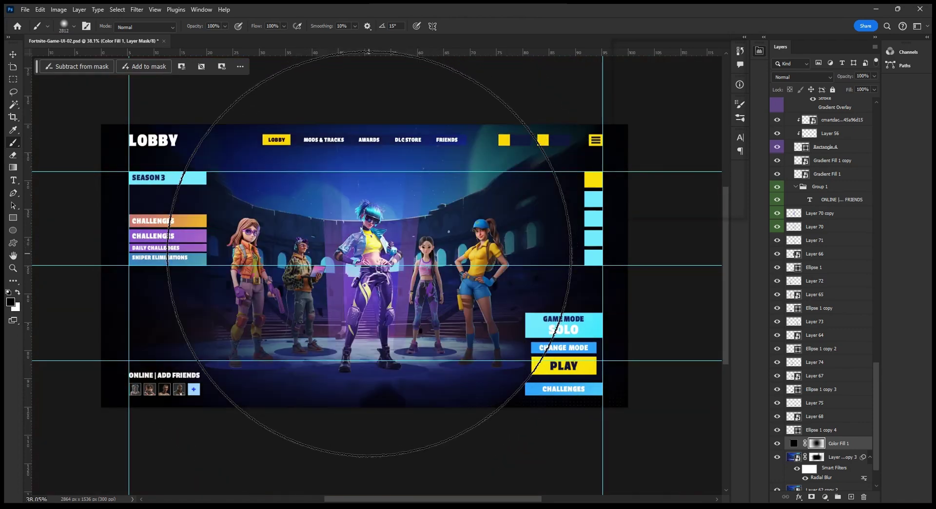
key("ctrl+z")
Step: Reveal the arena and aurora through the fill's centre with a 2675 px brush, then shrink the brush
right_click(369, 254, "alt")
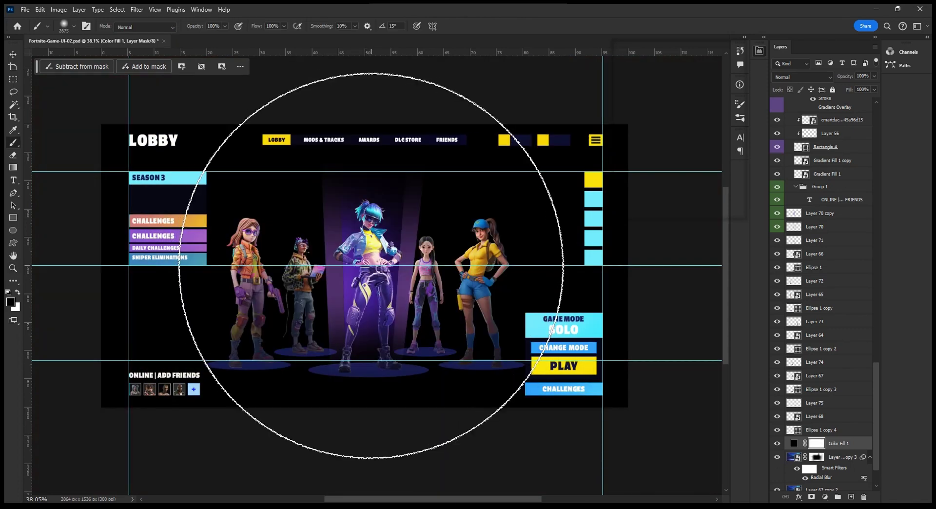
left_click(364, 265)
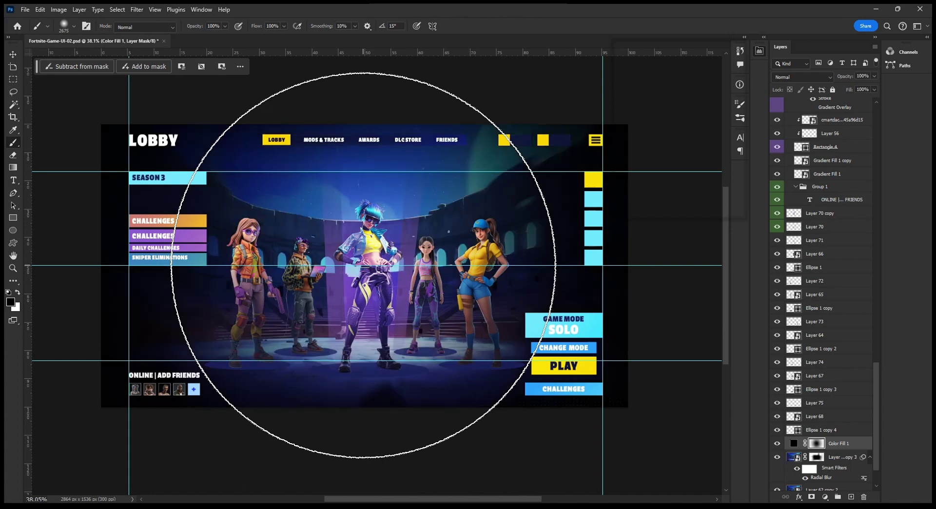
left_click(363, 265)
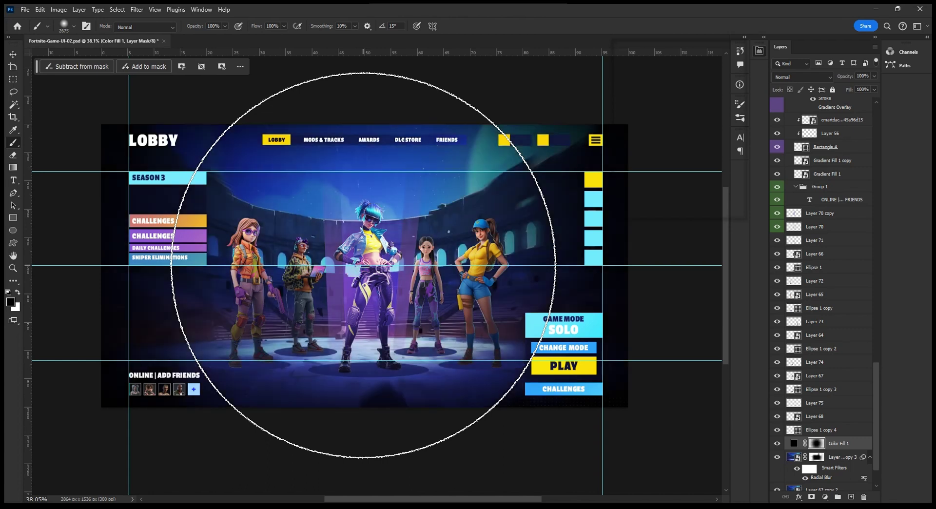
left_click(362, 265)
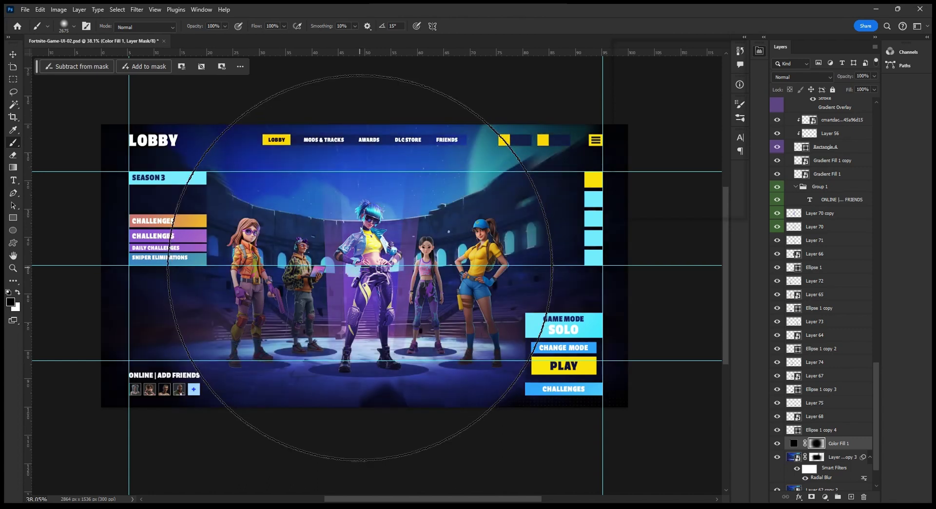
left_click_drag(362, 266, 122, 257)
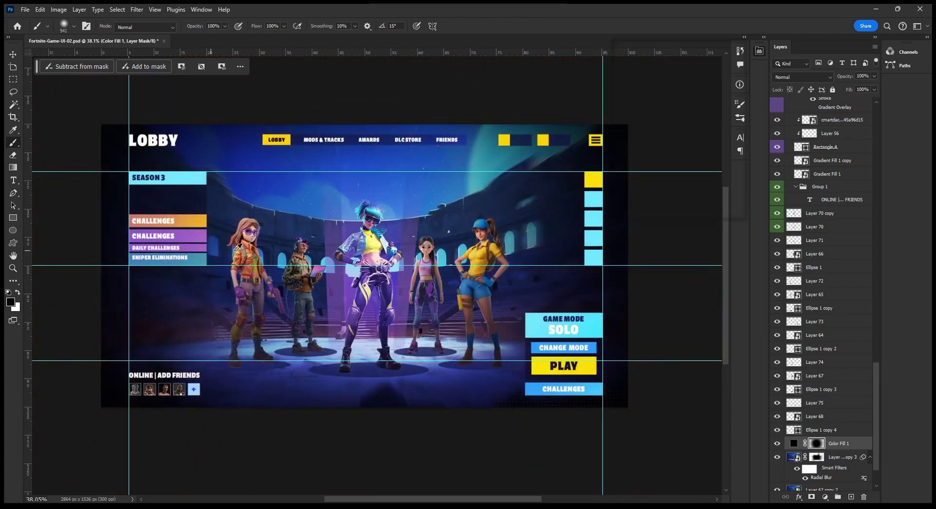
scroll(360, 248, "down", 3)
left_click_drag(536, 190, 524, 181)
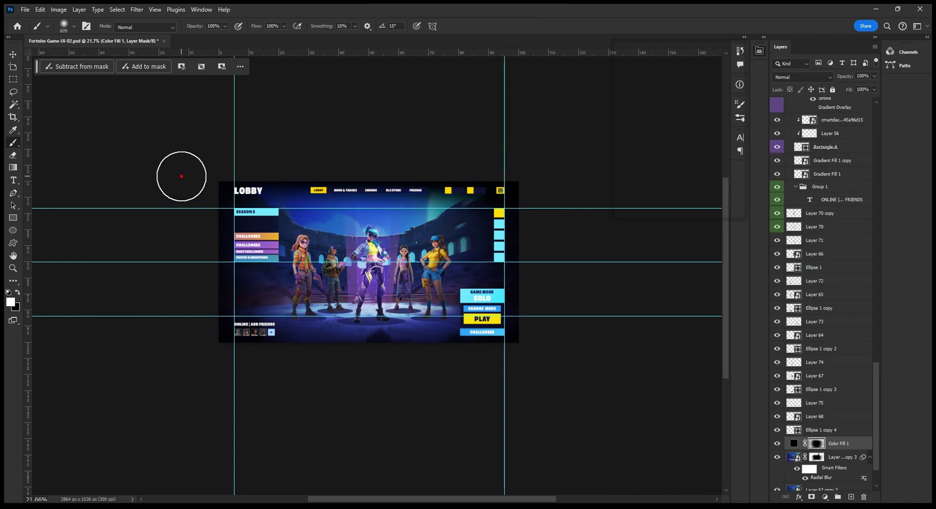
Step: Darken the artwork's bottom edge on the fill mask, then enter 0 for Color Fill 1's opacity
left_click_drag(472, 345, 190, 341)
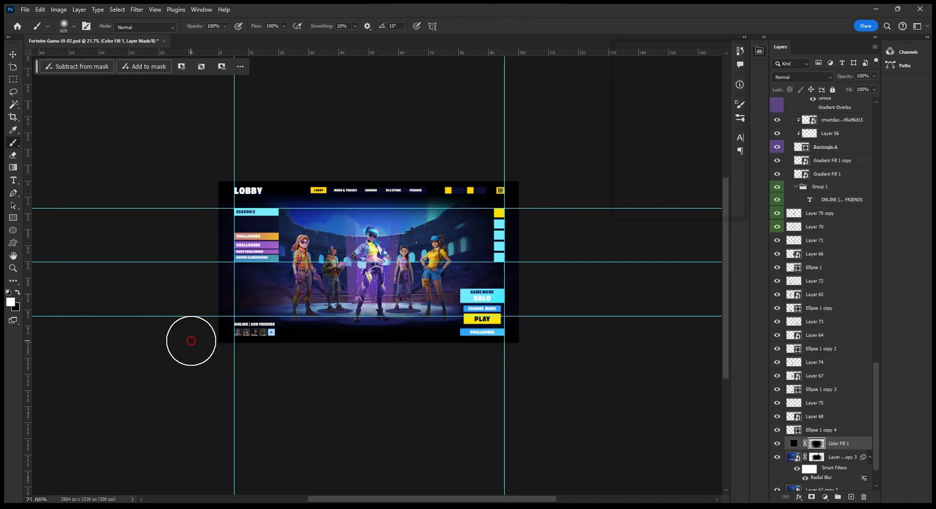
key("v")
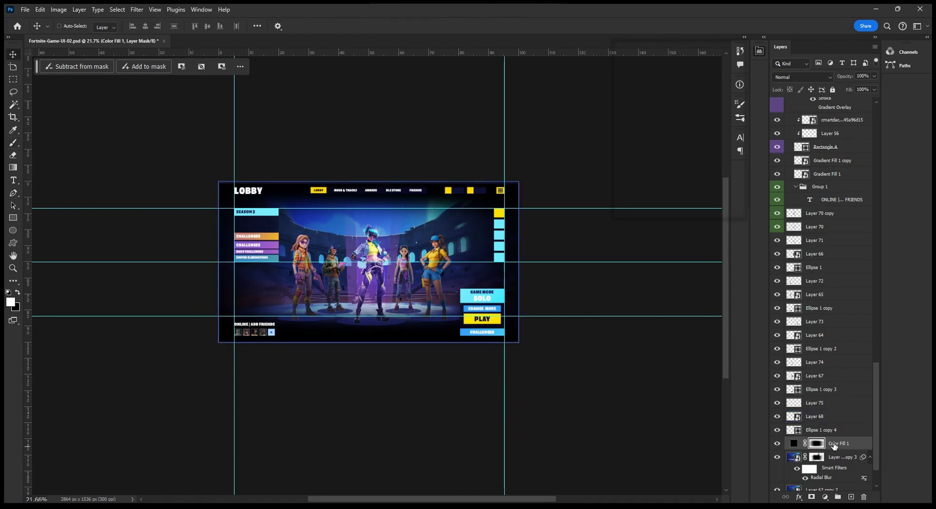
left_click(794, 443)
left_click(861, 76)
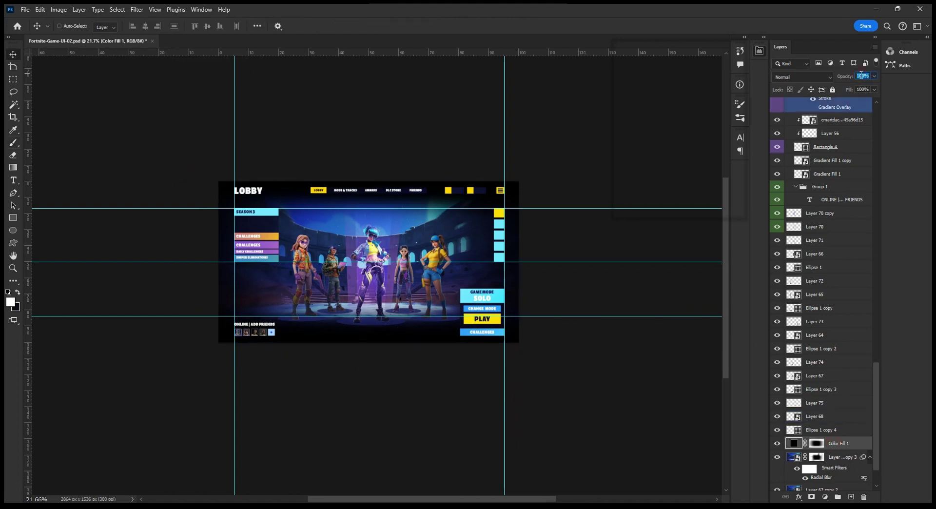
type("50")
Step: Paint the Color Fill 1 mask to lighten the sky and characters, and set the fill's opacity to 60%
left_click(816, 443)
key("b")
key("x")
left_click_drag(367, 260, 409, 264)
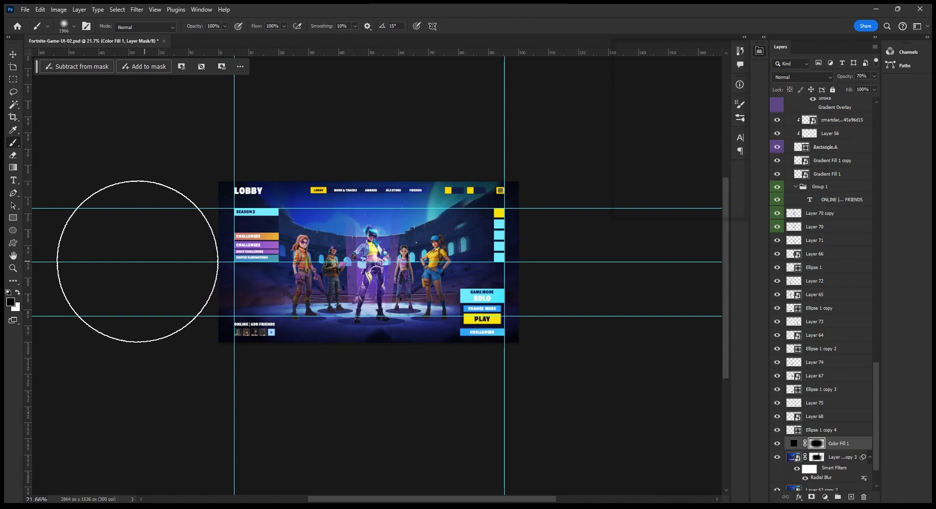
left_click_drag(616, 263, 365, 439)
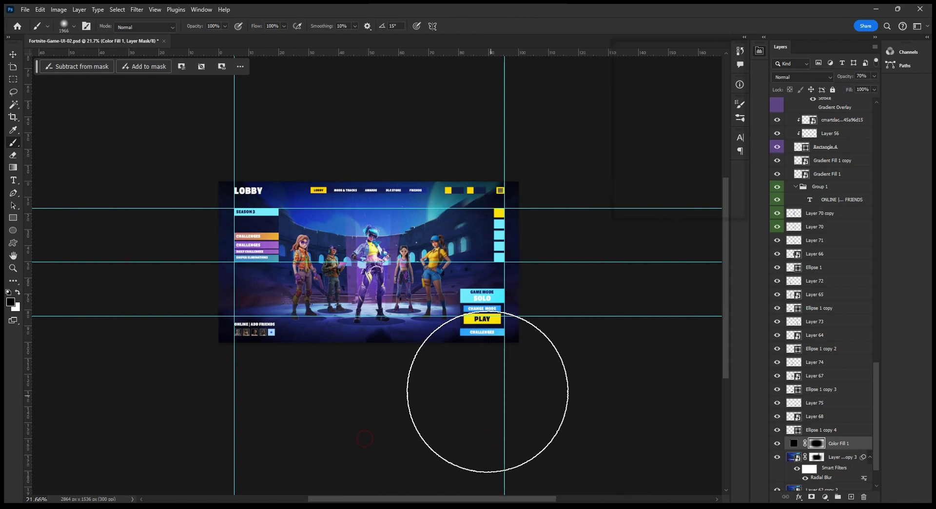
type("v")
type("60")
key("Return")
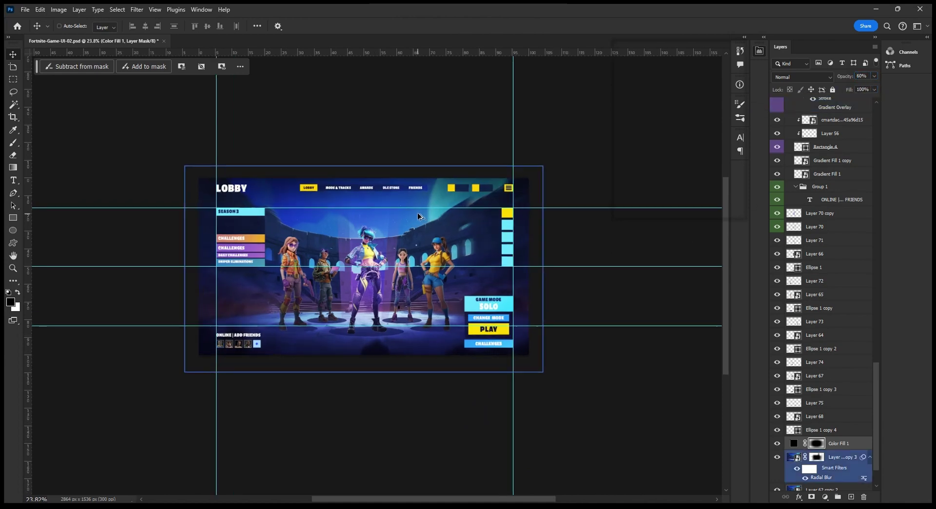
Step: Inspect the radial-blurred arena layer, reselect Color Fill 1, and save the document
scroll(417, 213, "up", 4)
left_click(831, 458)
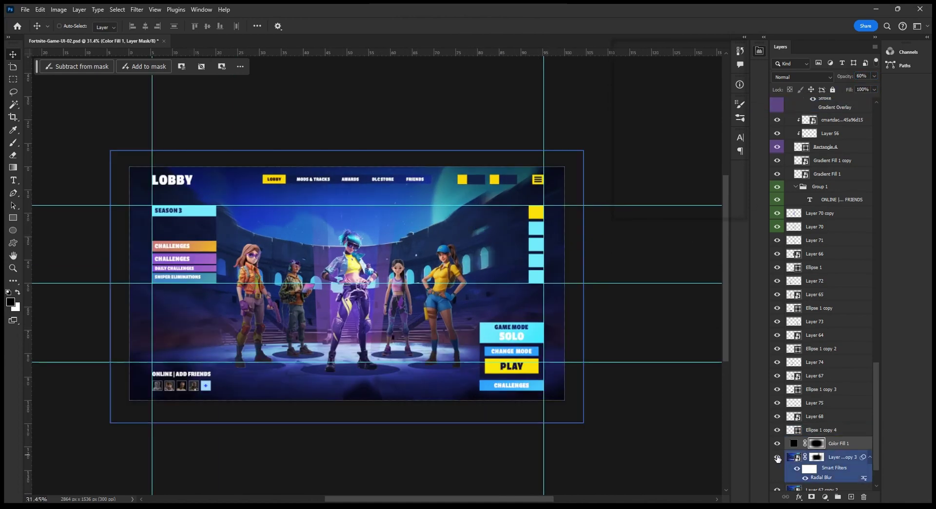
left_click(819, 480)
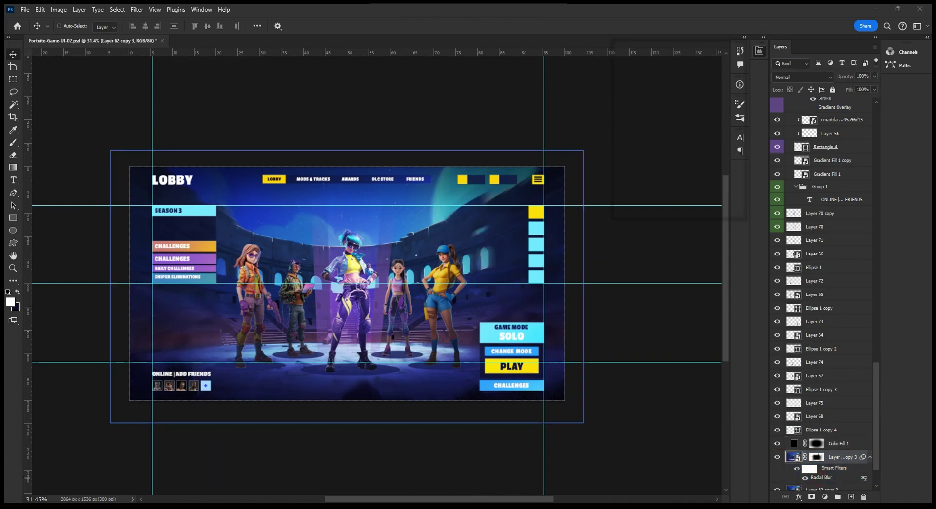
left_click(496, 246, "ctrl")
key("ctrl+s")
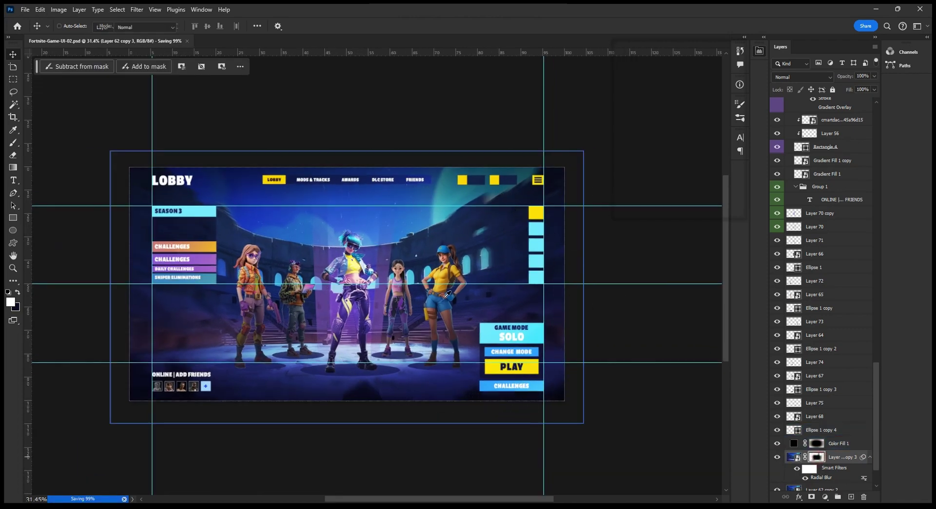
Step: Paint the blurred arena layer's mask around the centre character with a soft brush
left_click(817, 457)
key("b")
left_click_drag(401, 275, 412, 278)
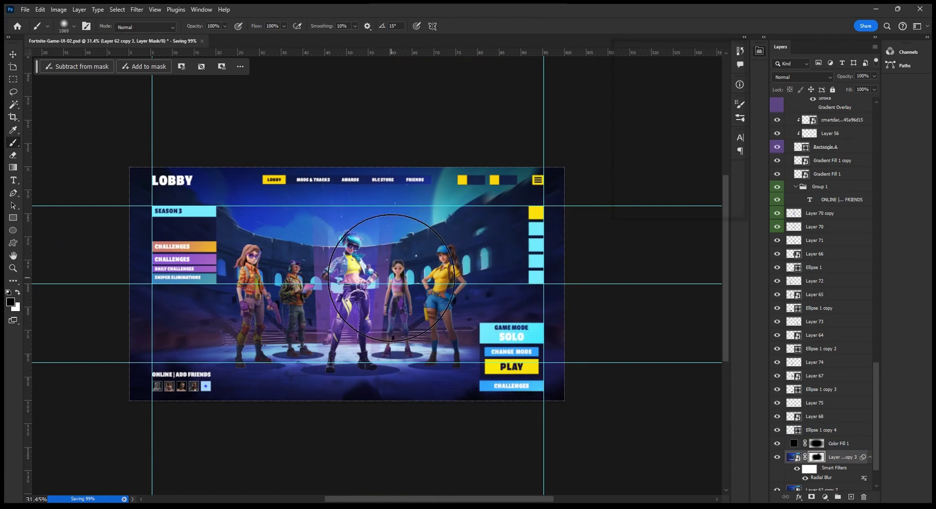
Step: Erase glow edges on Layers 74, 68, 75 and 73 around the characters
key("v")
left_click(822, 363)
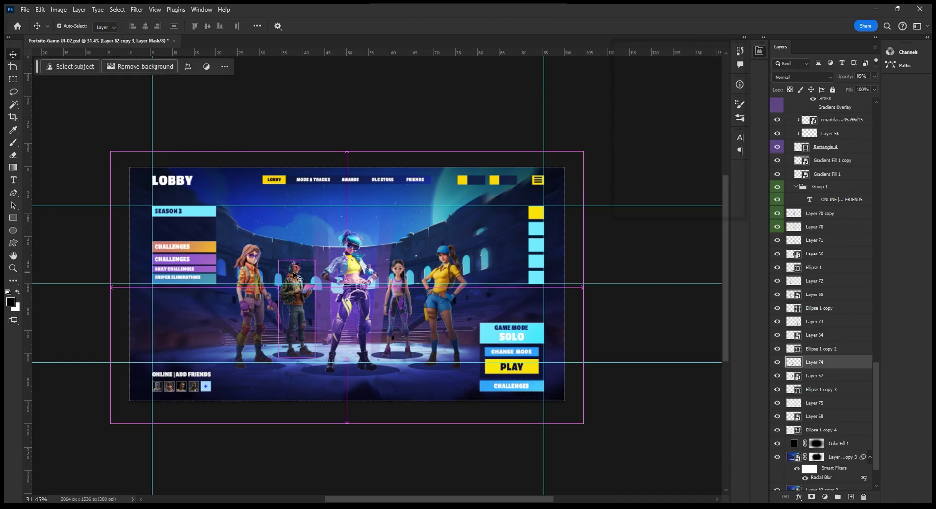
key("e")
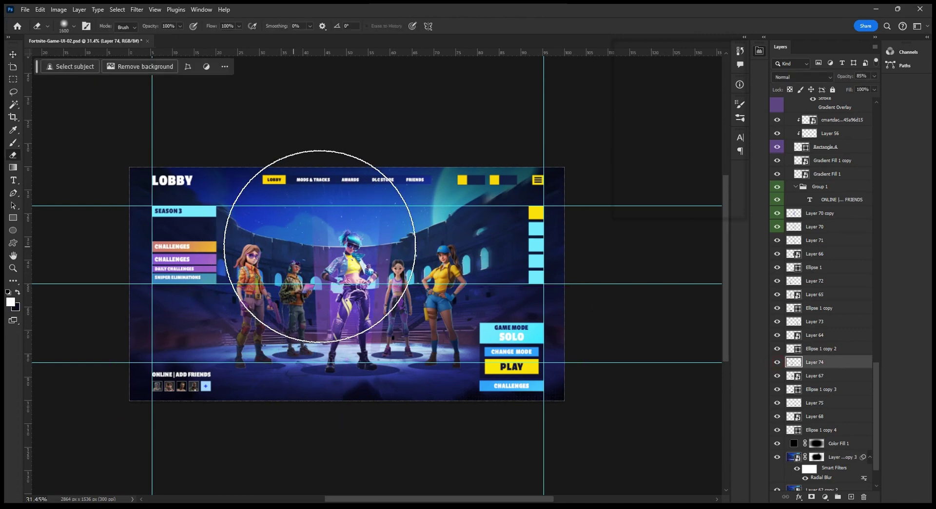
key("v")
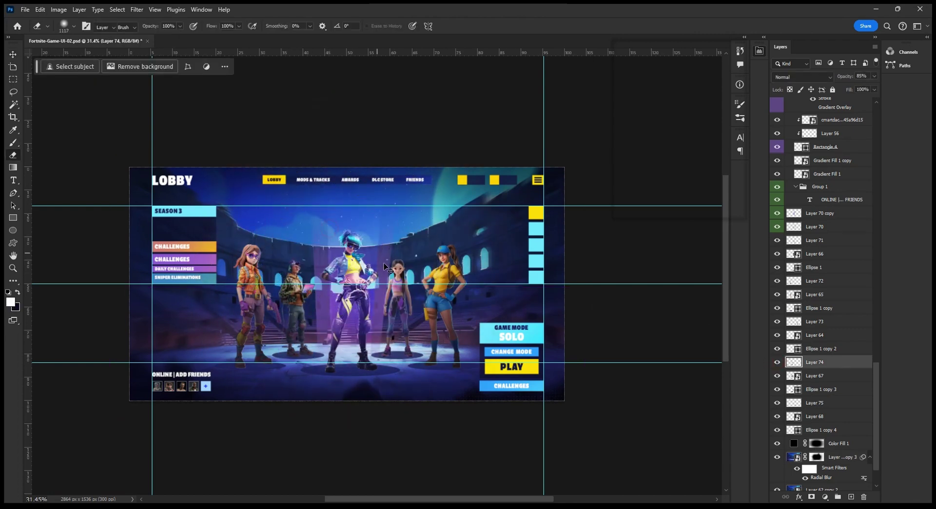
left_click(395, 268)
key("e")
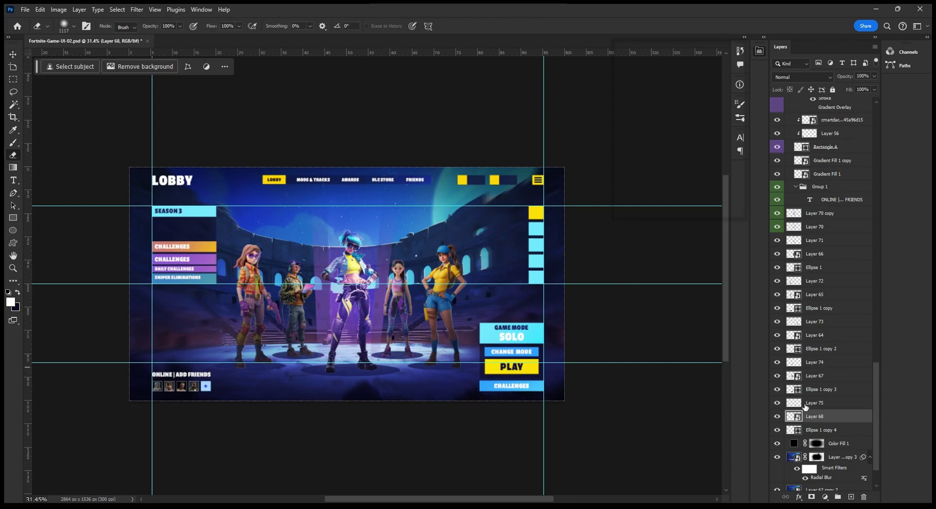
left_click(805, 405)
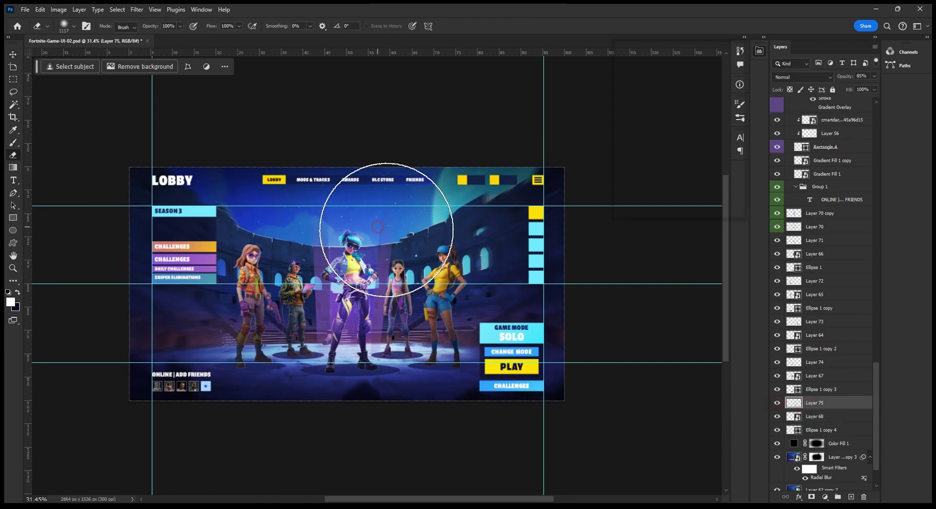
left_click(814, 322)
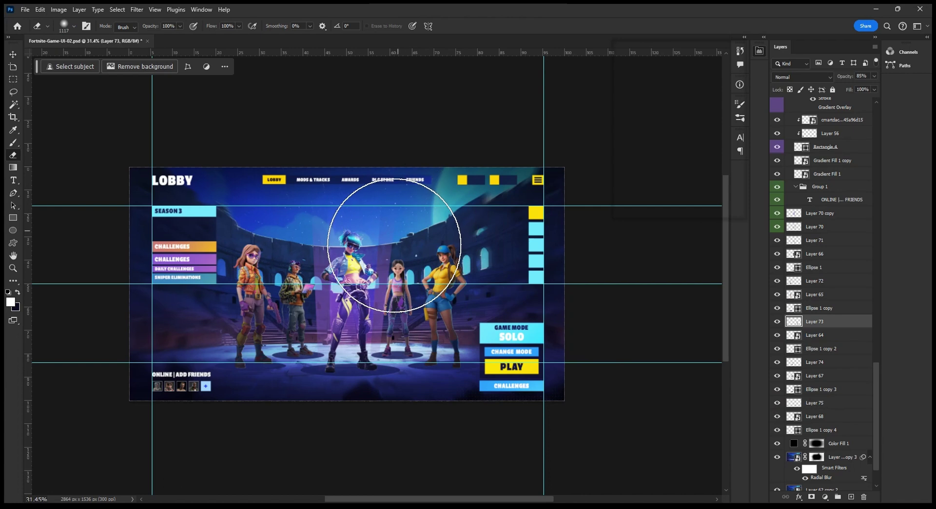
Step: Erase Layers 65 and 72 glows, compare Layer 70 copy and Layer 71 on/off, and save
key("v")
left_click(267, 257)
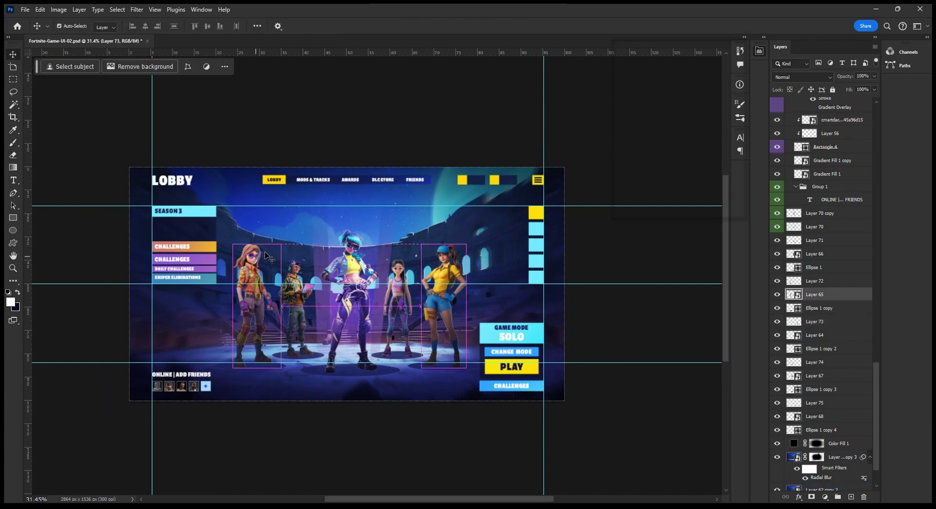
key("e")
left_click(814, 281)
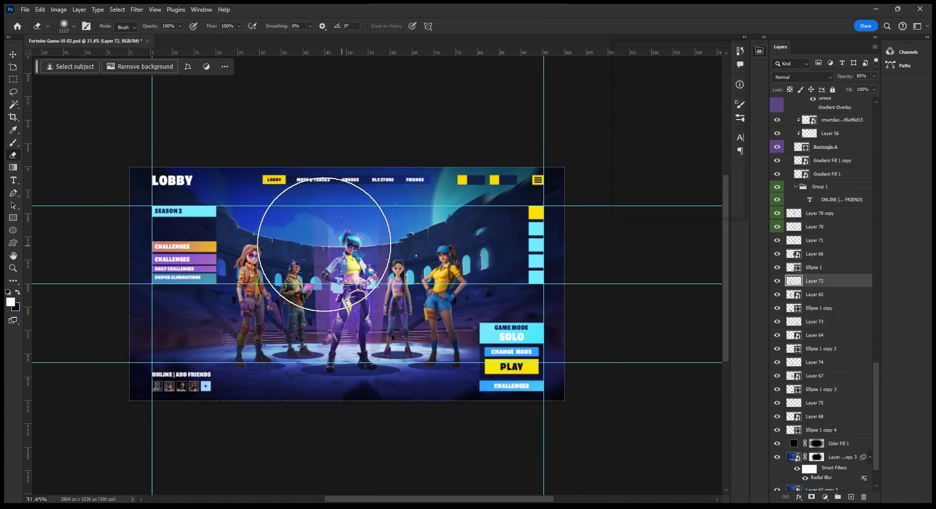
key("v")
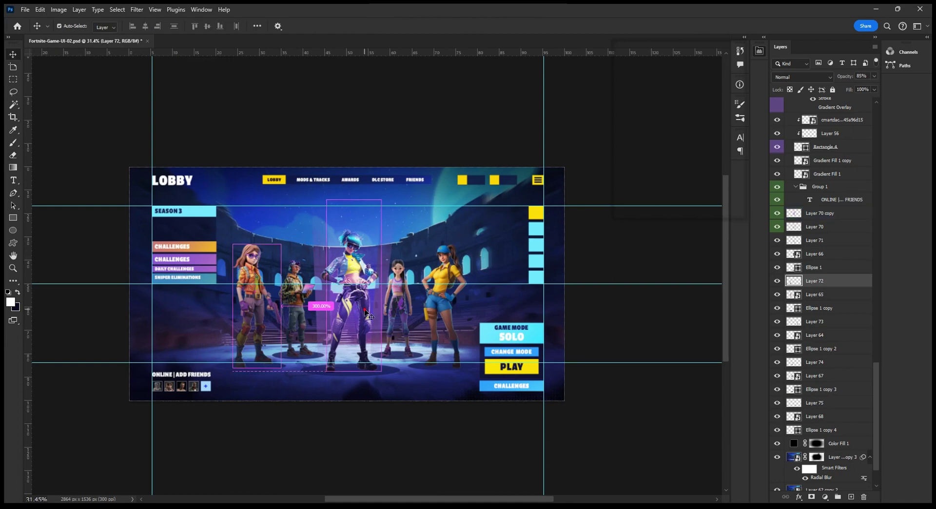
left_click(369, 314)
left_click(778, 213)
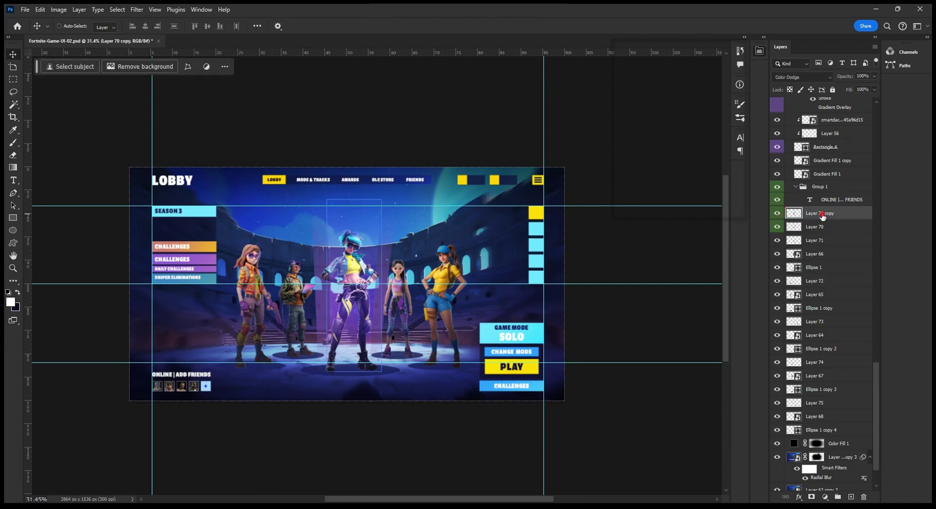
left_click(810, 227)
left_click(777, 241)
key("e")
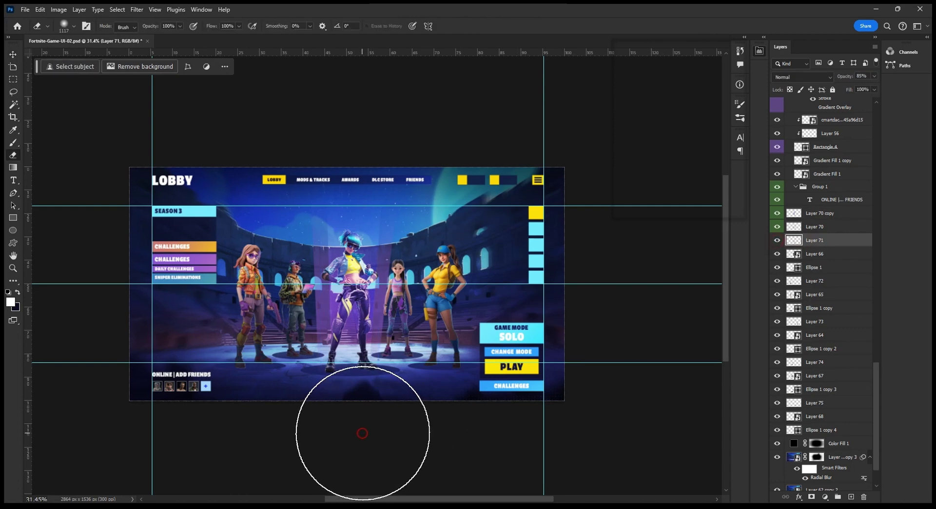
key("ctrl+s")
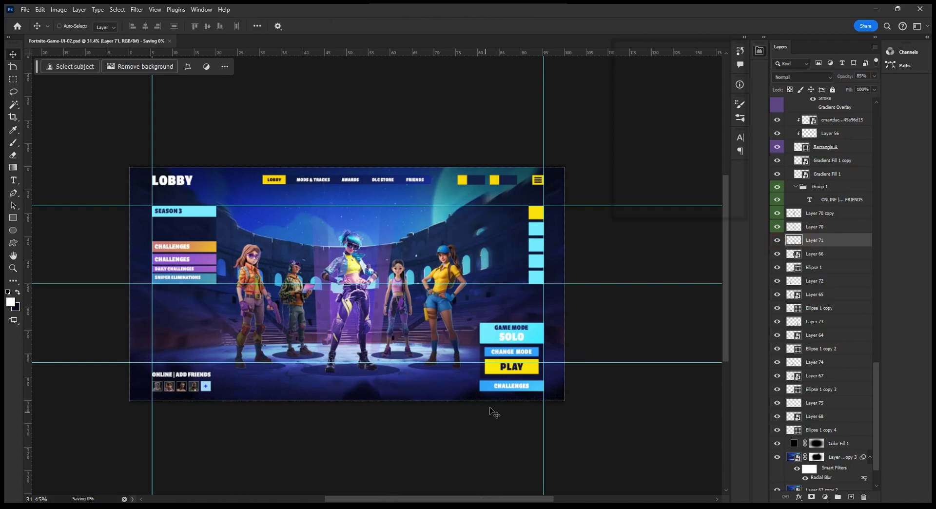
Step: Select Ellipse 1 through Ellipse 1 copy 4 and set their opacity to 90%
left_click(836, 431)
scroll(836, 431, "down", 2)
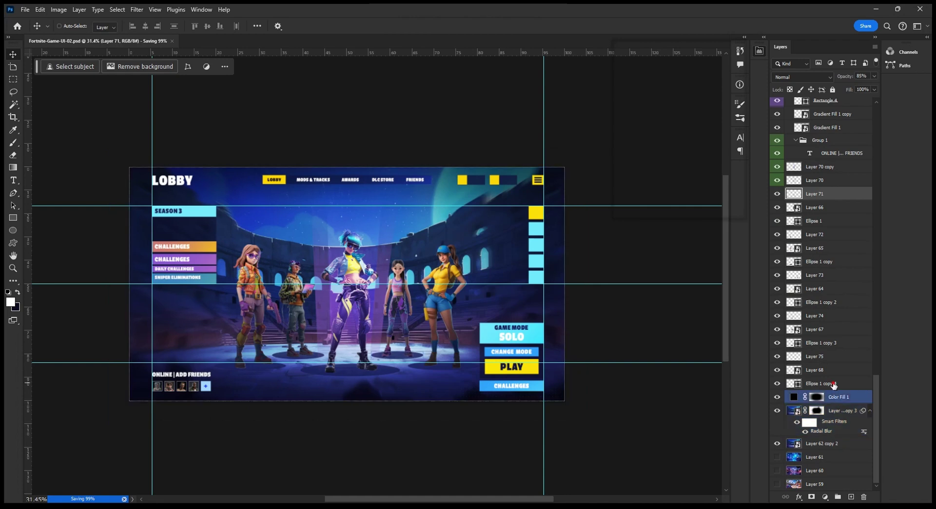
left_click(824, 343, "ctrl")
left_click(826, 303, "ctrl")
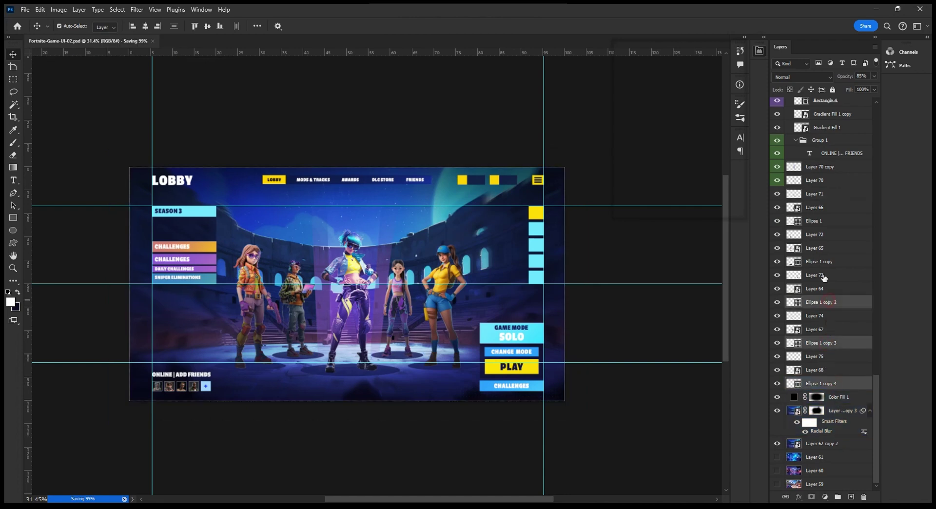
left_click(826, 263, "ctrl")
left_click(826, 223, "ctrl")
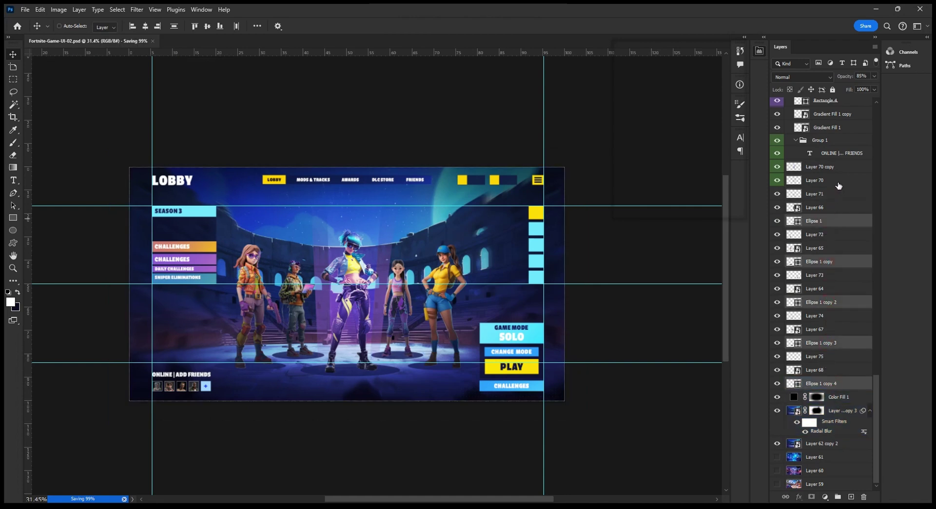
type("95")
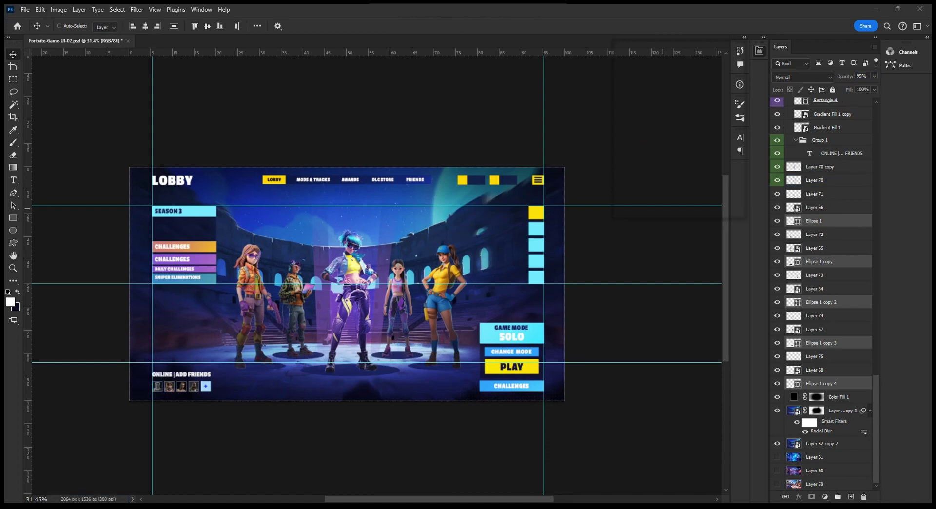
type("i")
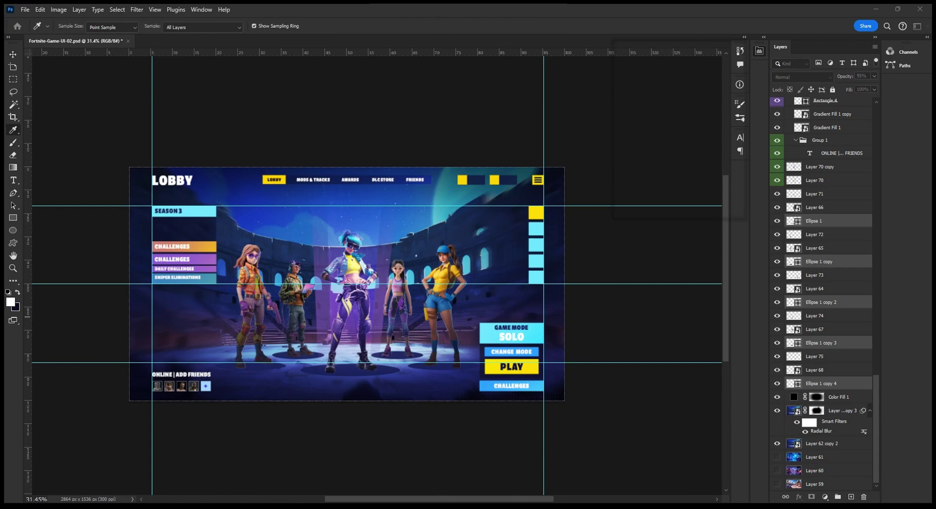
type("v")
Step: Save the file, then try moving the ellipse layers below Color Fill 1 and undo it
key("ctrl+s")
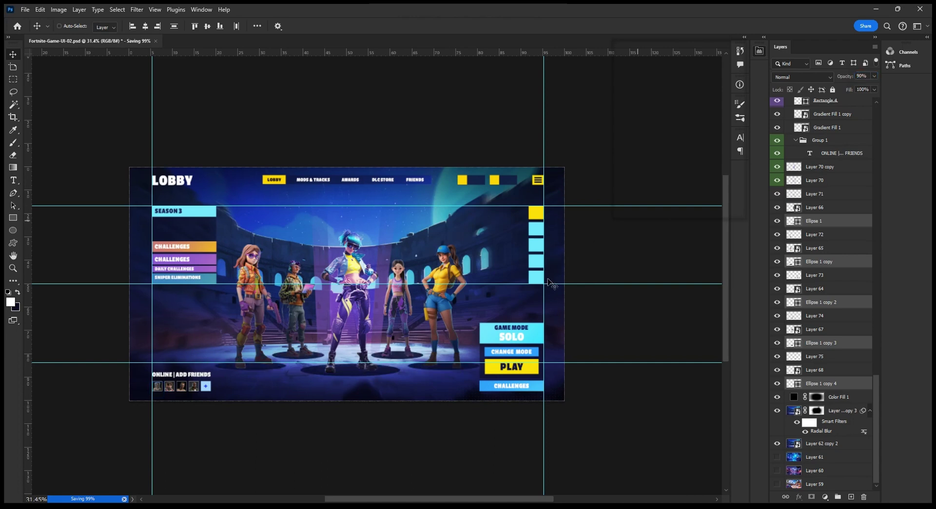
left_click_drag(824, 387, 824, 405)
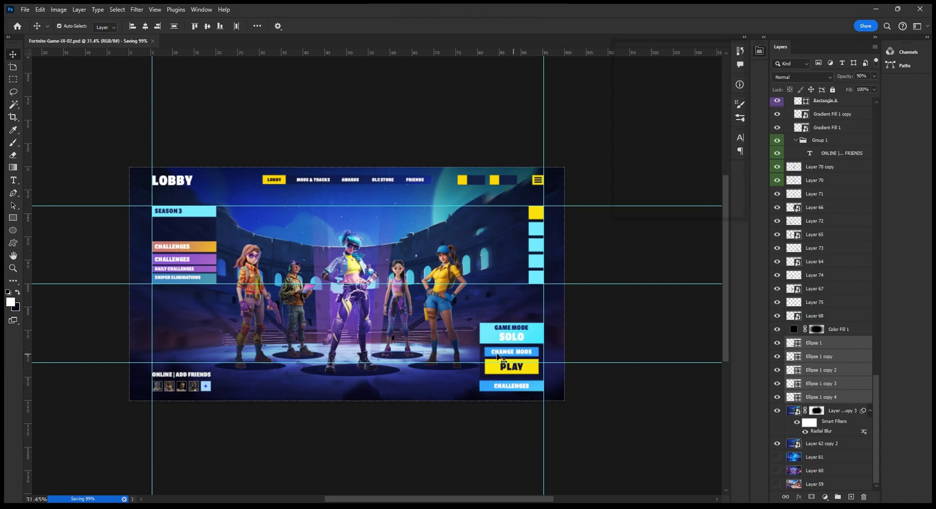
key("ctrl+z")
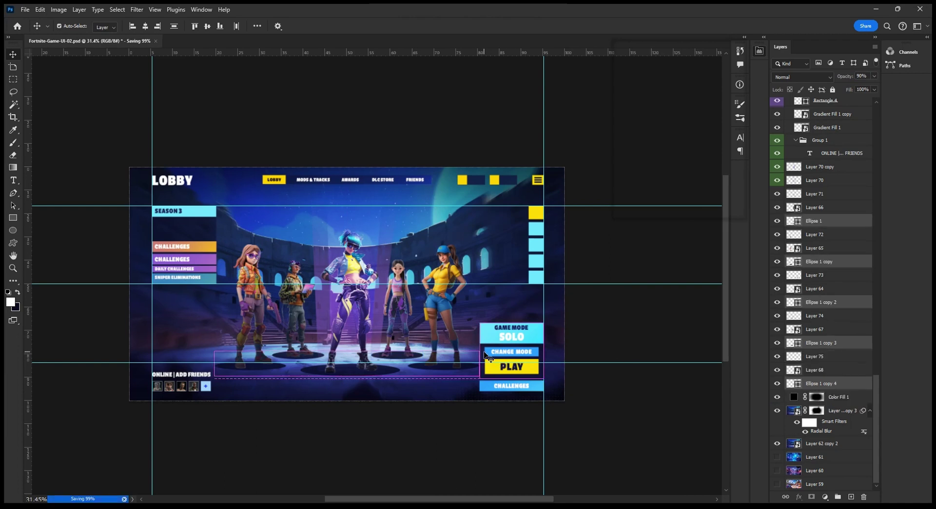
key("ctrl")
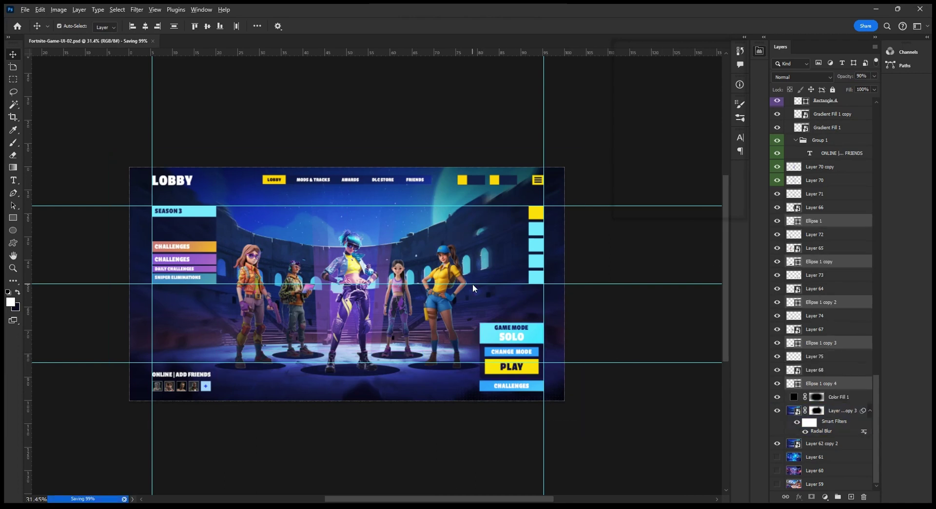